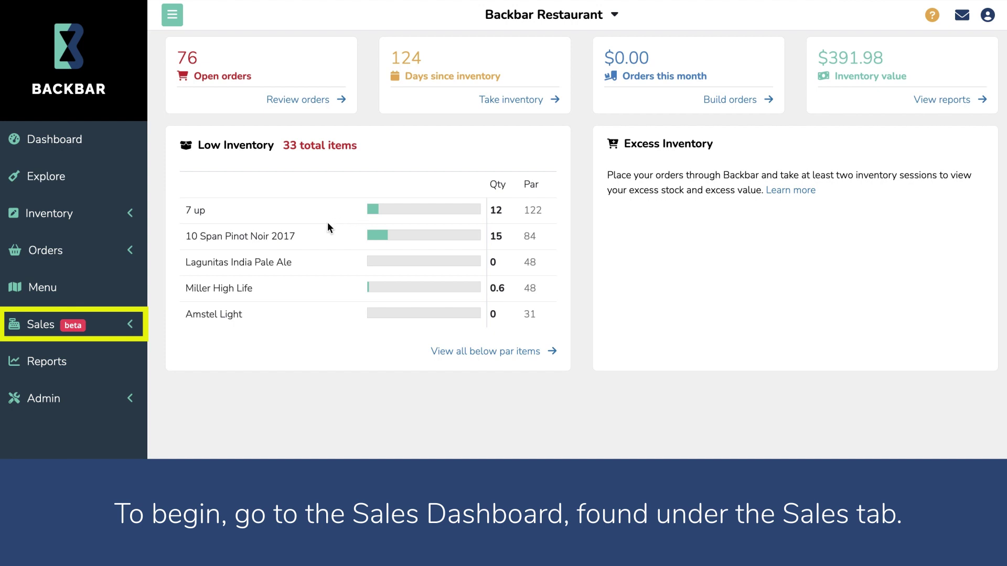
# Expand Sales in the sidebar and go to its Dashboard
pyautogui.click(75, 330)
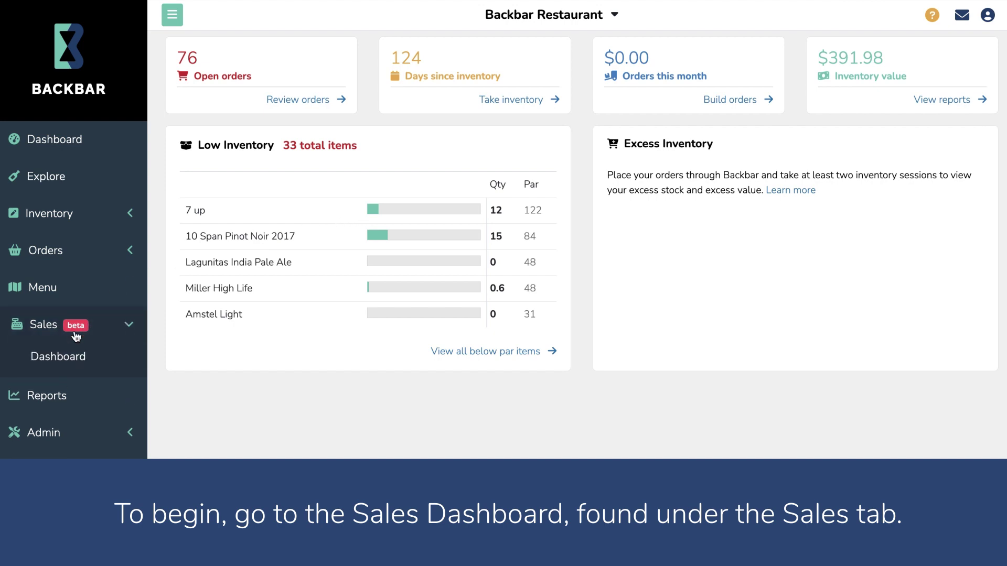
pyautogui.click(74, 361)
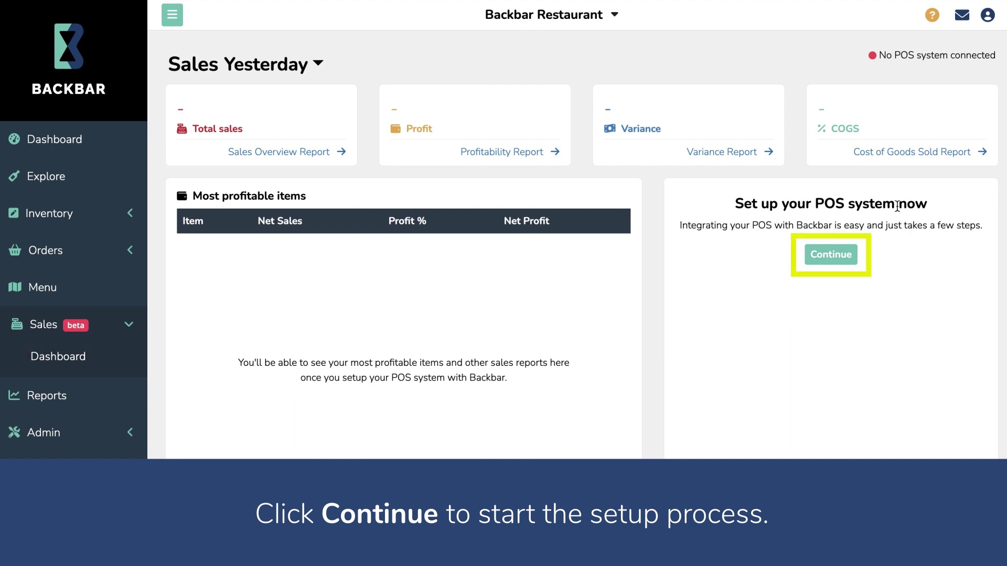
# Choose Square as the POS, authorize the account, and connect its first listed location
pyautogui.click(844, 256)
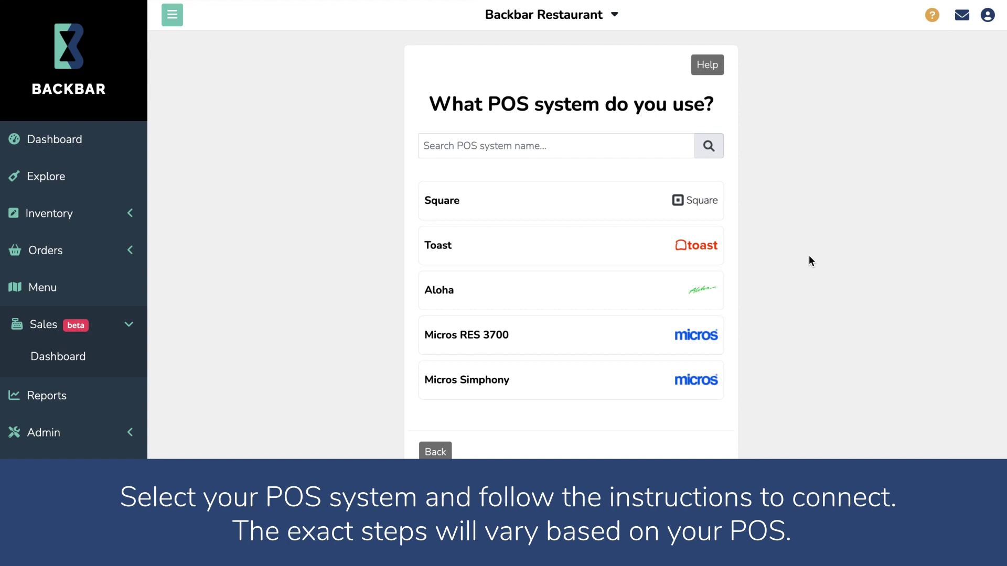
pyautogui.click(708, 199)
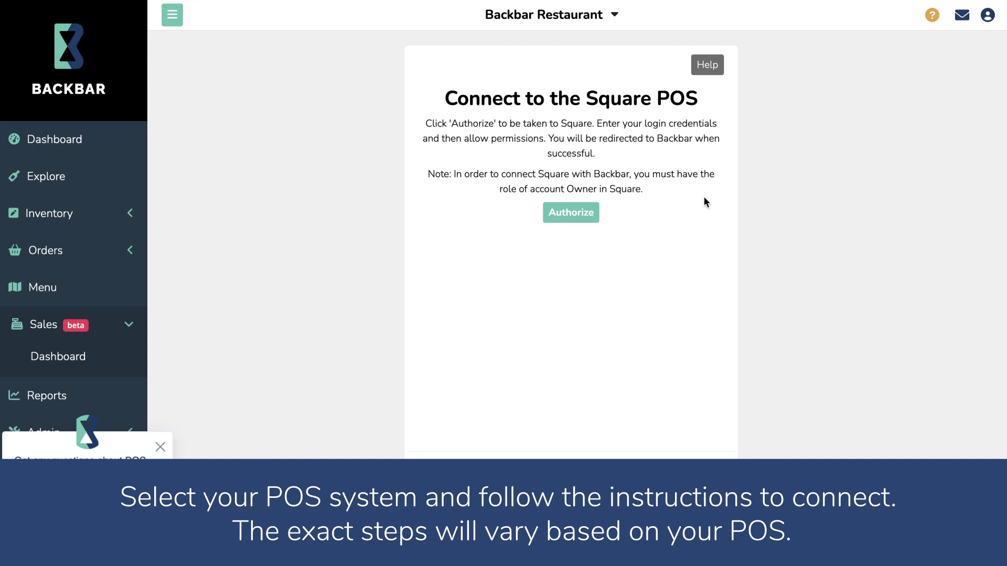
pyautogui.click(579, 217)
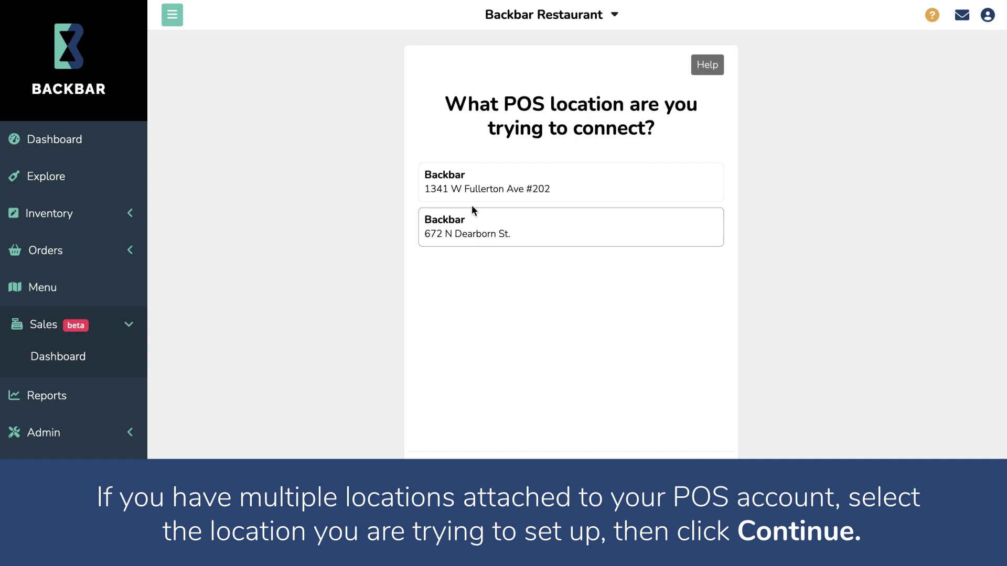
pyautogui.click(462, 191)
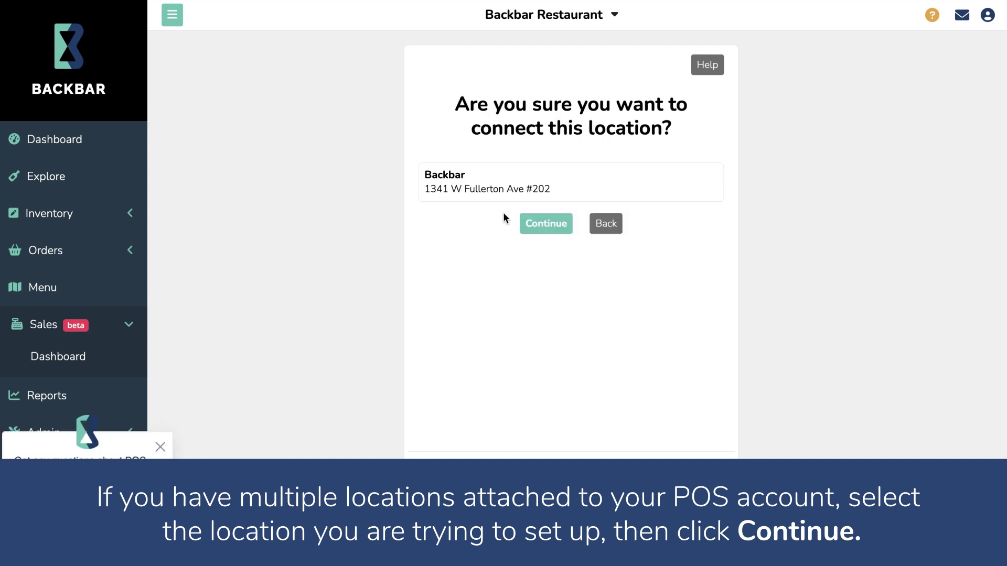
pyautogui.click(524, 229)
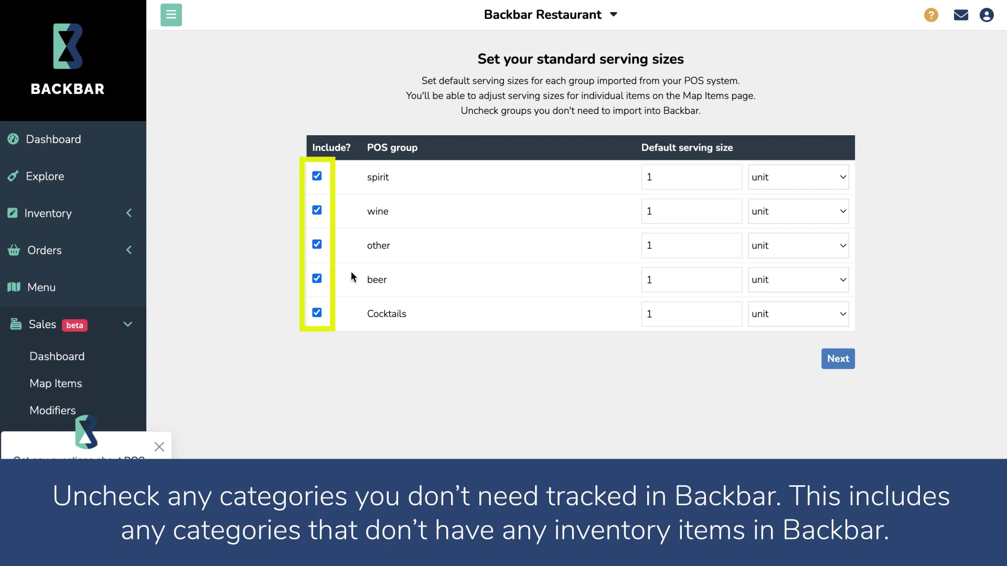
# Exclude the 'other' group and set the spirit default serving to 2 oz
pyautogui.click(318, 244)
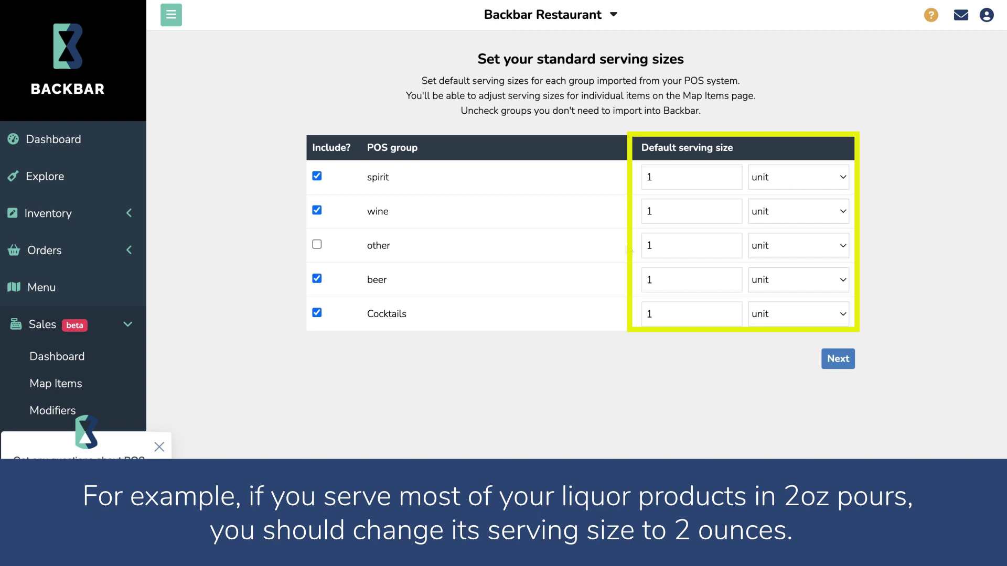
pyautogui.click(666, 185)
pyautogui.press('BackSpace')
pyautogui.write('2')
pyautogui.click(780, 174)
pyautogui.click(776, 197)
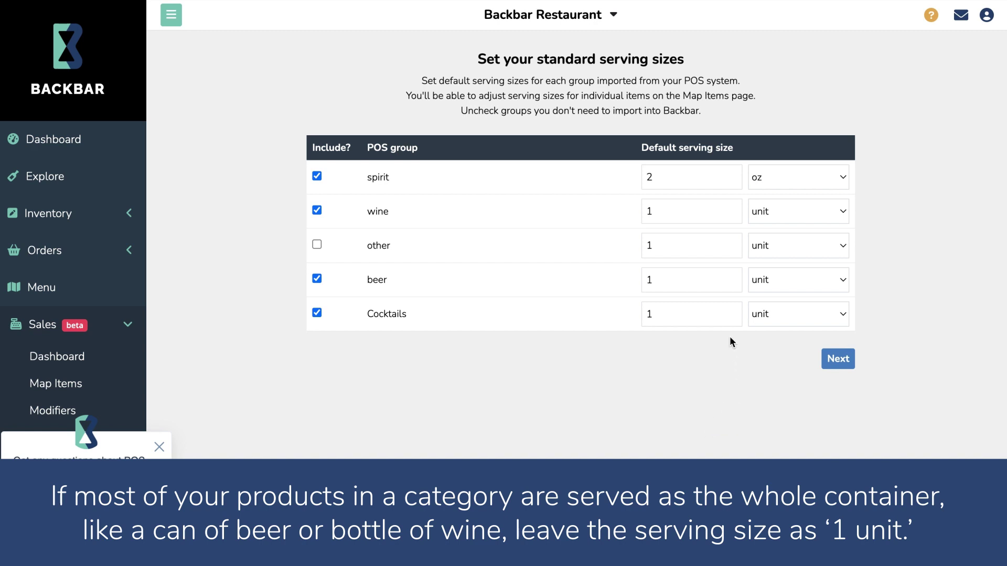
# Set the beer default serving to 12 oz and continue to item mapping
pyautogui.doubleClick(717, 289)
pyautogui.press('BackSpace')
pyautogui.write('12')
pyautogui.click(802, 289)
pyautogui.click(801, 294)
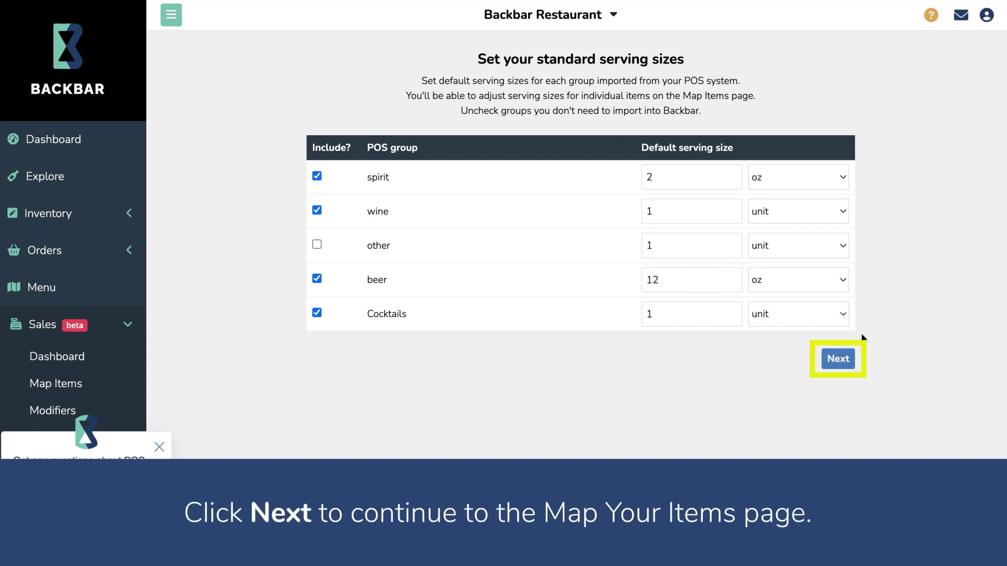
pyautogui.click(847, 363)
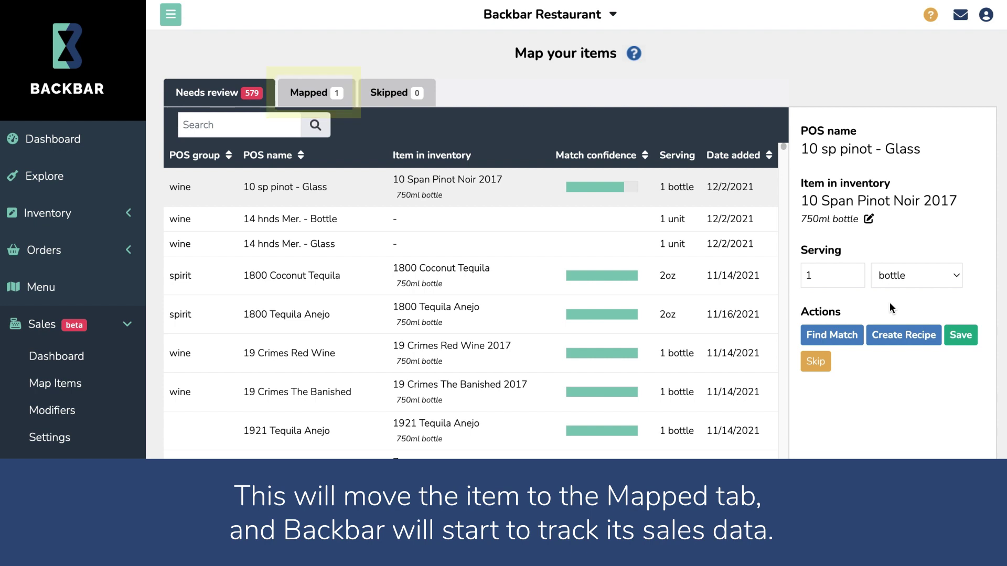
# Save 10 sp pinot - Glass with a 5 oz serving, then look for a match for 14 hnds Mer. - Bottle
pyautogui.click(850, 281)
pyautogui.press('BackSpace')
pyautogui.write('5')
pyautogui.click(925, 283)
pyautogui.click(917, 294)
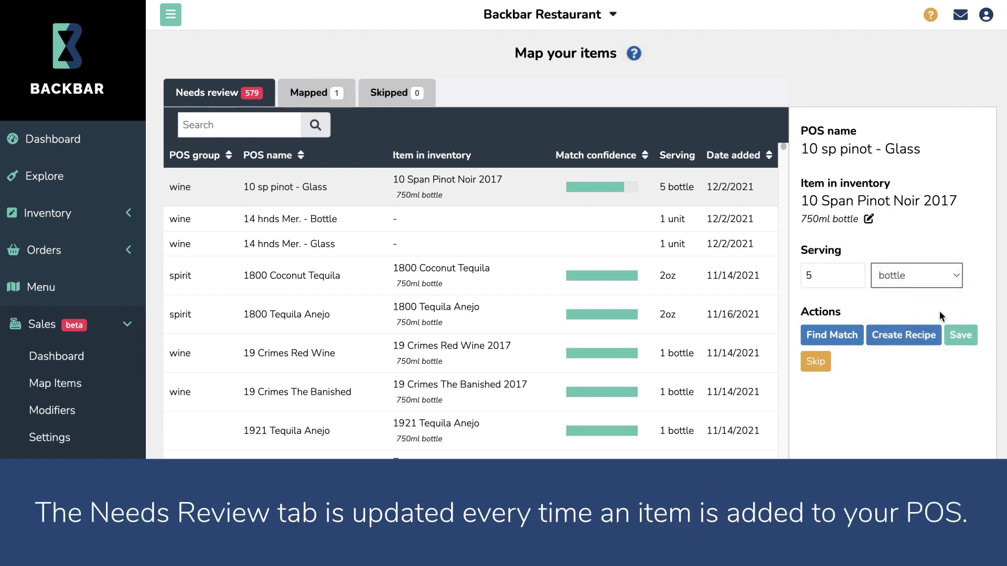
pyautogui.click(955, 338)
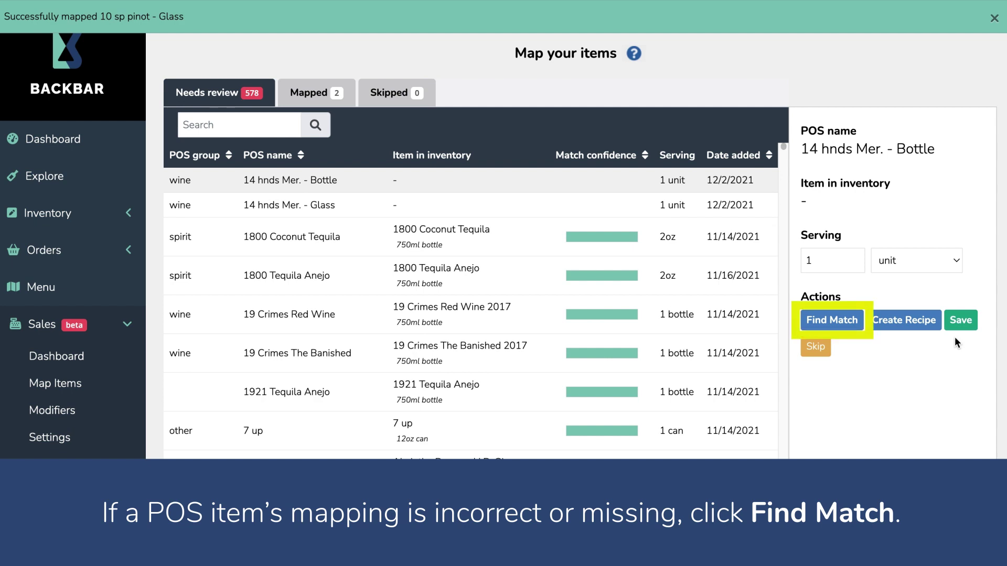
pyautogui.click(845, 326)
# Search matches for '14' and start a new inventory item from 14 Hands Merlot
pyautogui.click(757, 157)
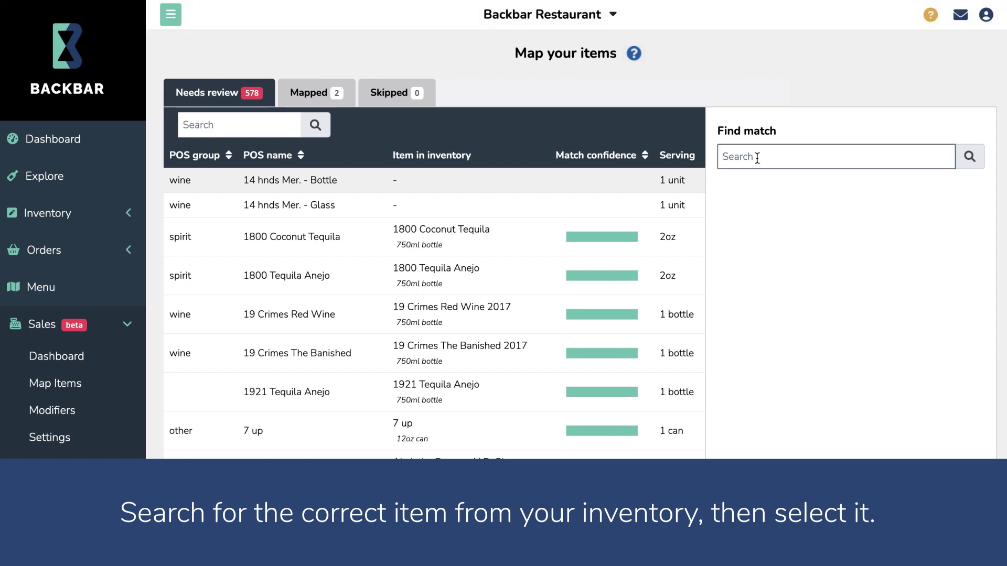
pyautogui.write('14')
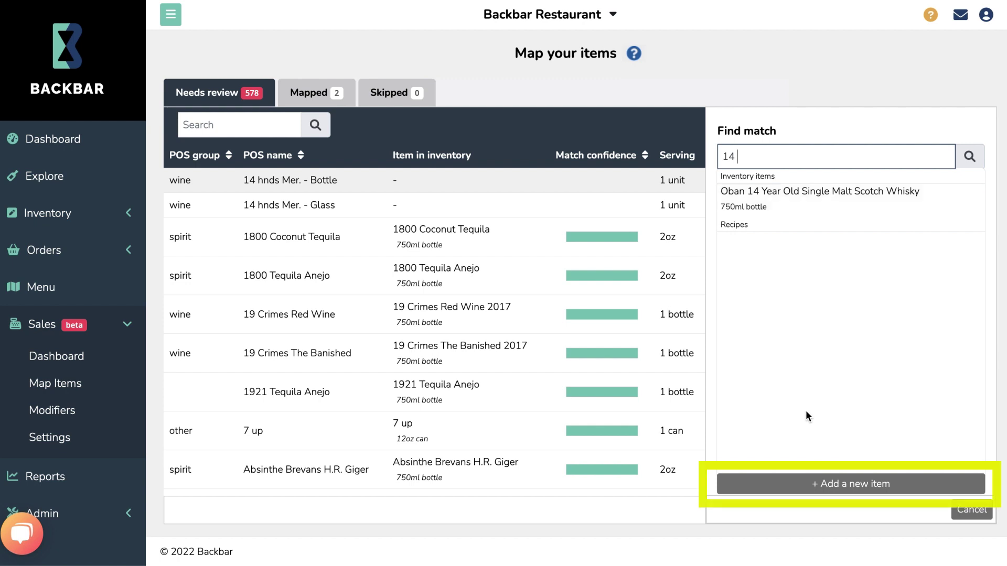
pyautogui.click(809, 483)
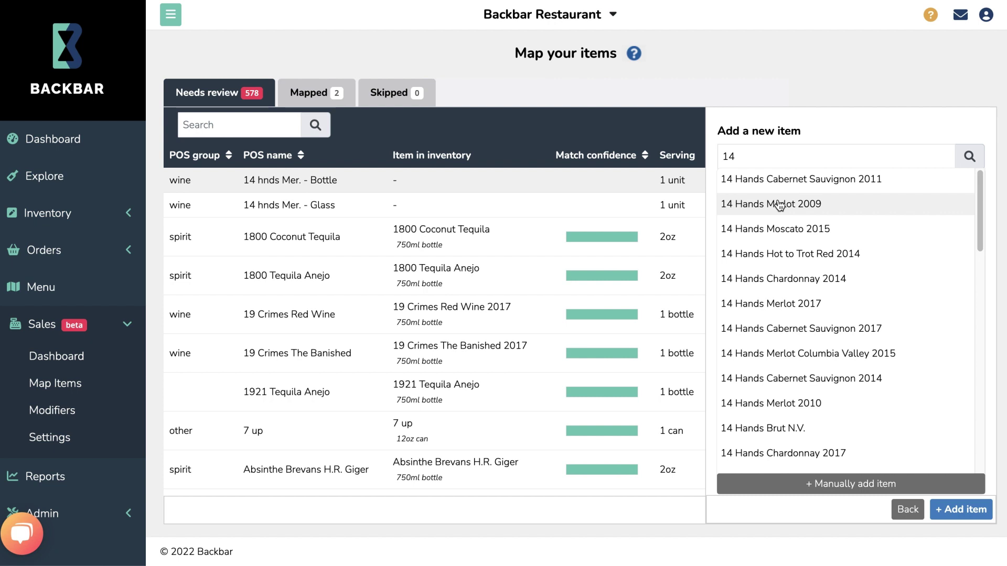
pyautogui.click(778, 204)
# Set the new item's vintage to 2018 and size to a 750 ml bottle, then add it
pyautogui.click(899, 178)
pyautogui.press('BackSpace')
pyautogui.press('BackSpace')
pyautogui.write('18')
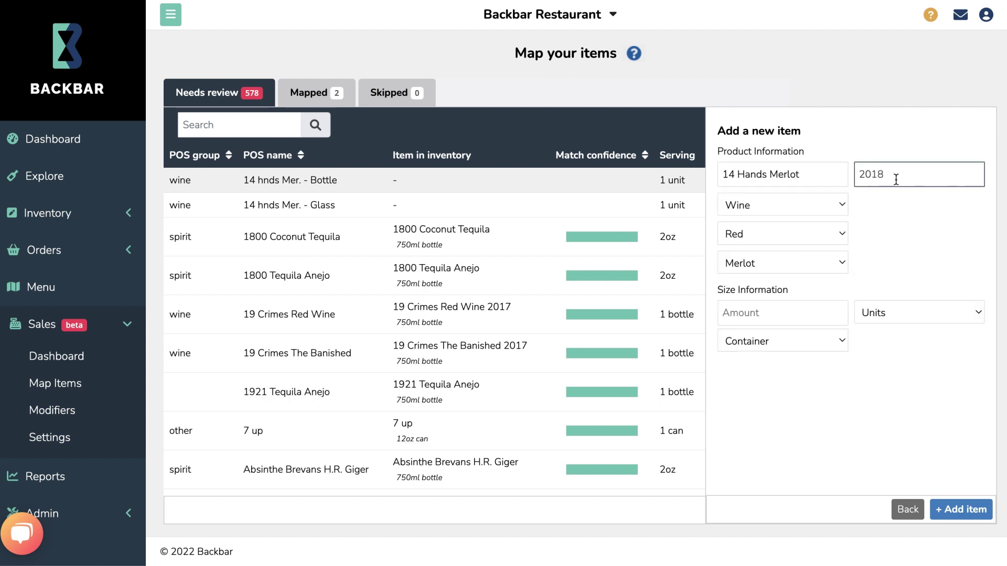
pyautogui.click(820, 315)
pyautogui.write('750')
pyautogui.press('Tab')
pyautogui.press('m')
pyautogui.press('Tab')
pyautogui.press('b')
pyautogui.click(948, 511)
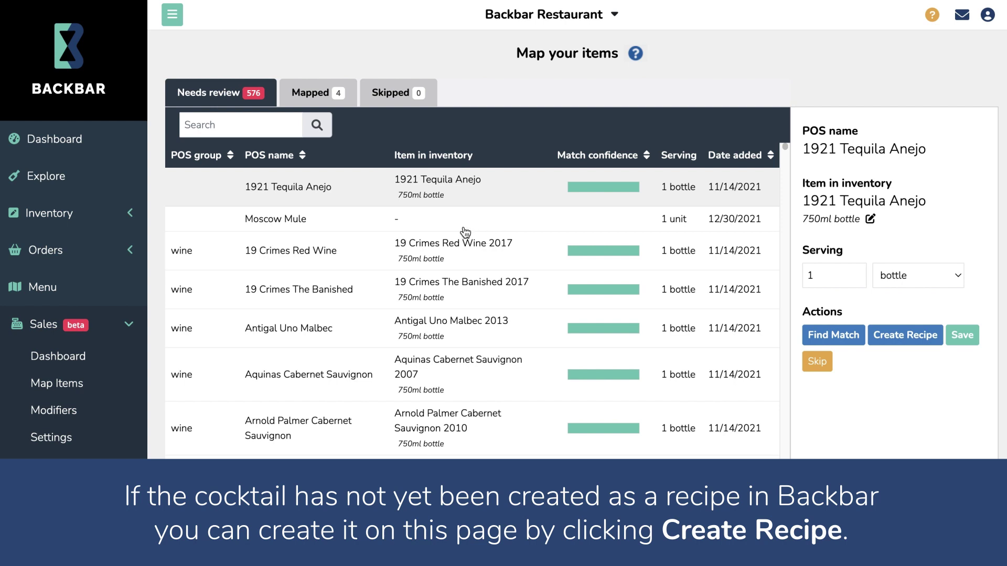
# Start a cocktail recipe for the Moscow Mule with 2 oz Tito's Handmade Vodka
pyautogui.click(439, 221)
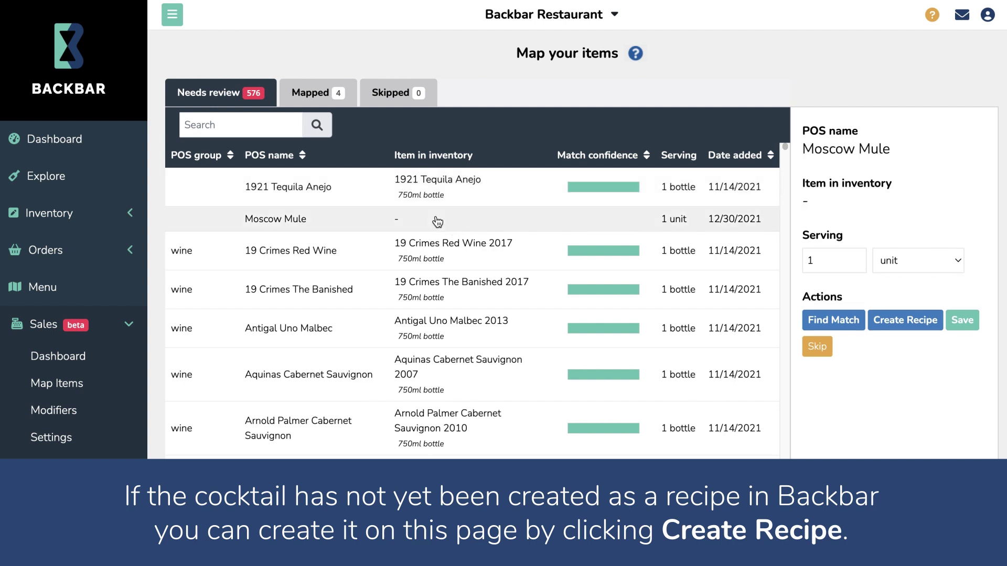
pyautogui.click(911, 326)
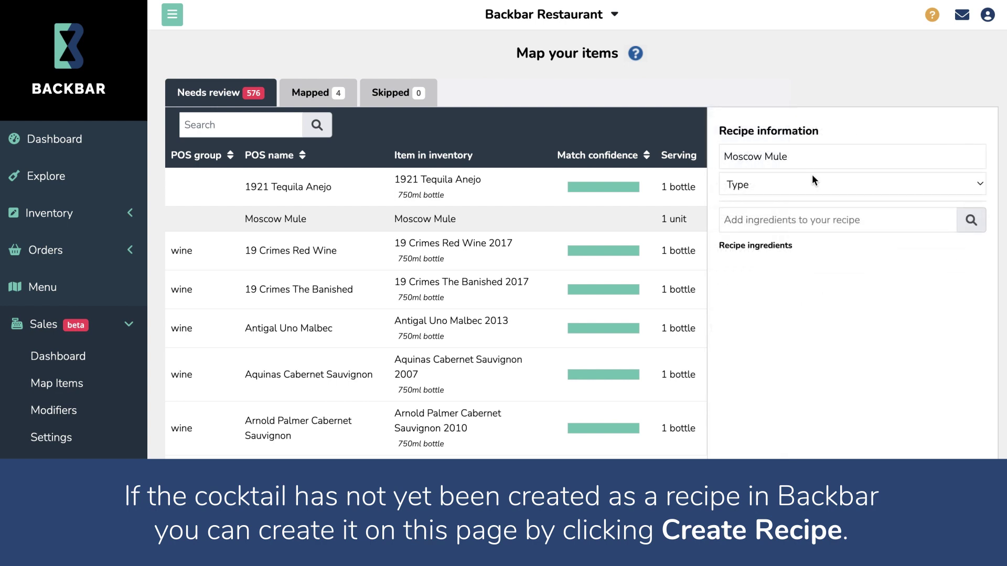
pyautogui.click(812, 184)
pyautogui.click(802, 185)
pyautogui.click(784, 219)
pyautogui.write("tito's")
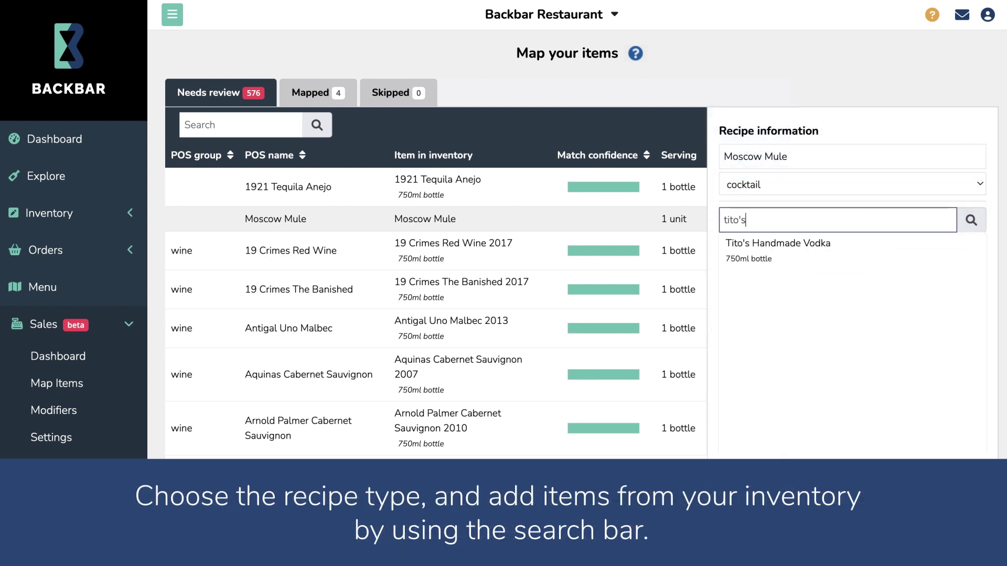
pyautogui.click(784, 247)
pyautogui.click(773, 315)
pyautogui.write('2')
pyautogui.click(856, 320)
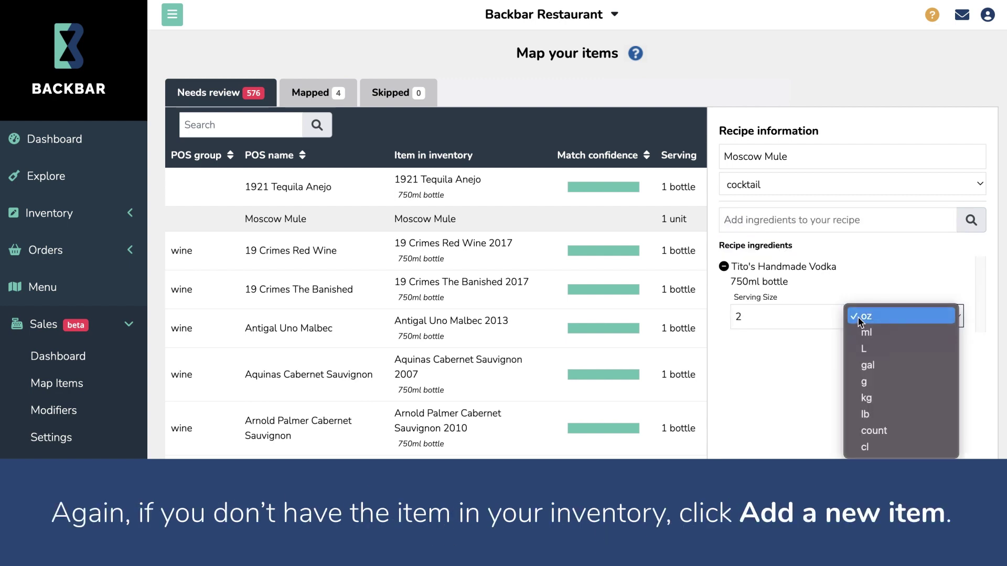
pyautogui.click(861, 317)
# Add 4 oz of Fever-Tree Ginger Beer to the recipe
pyautogui.click(770, 217)
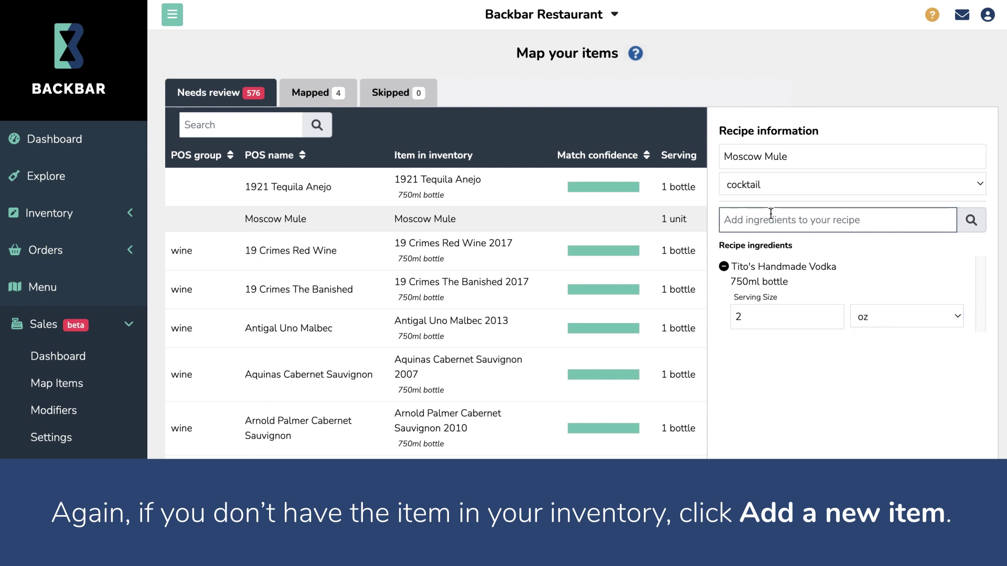
pyautogui.write('ginger b')
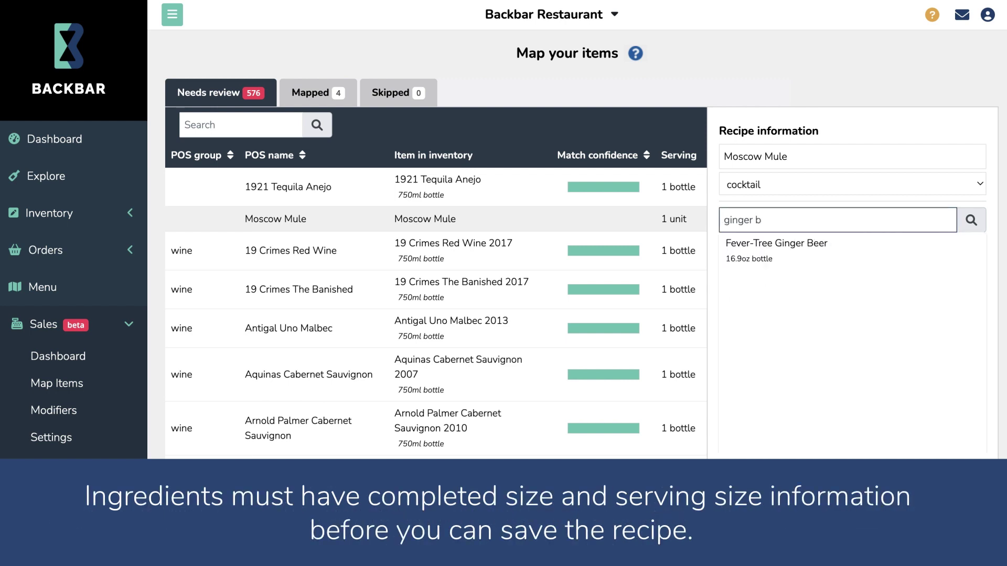
pyautogui.click(770, 243)
pyautogui.click(768, 390)
pyautogui.write('4')
pyautogui.click(883, 389)
pyautogui.click(881, 390)
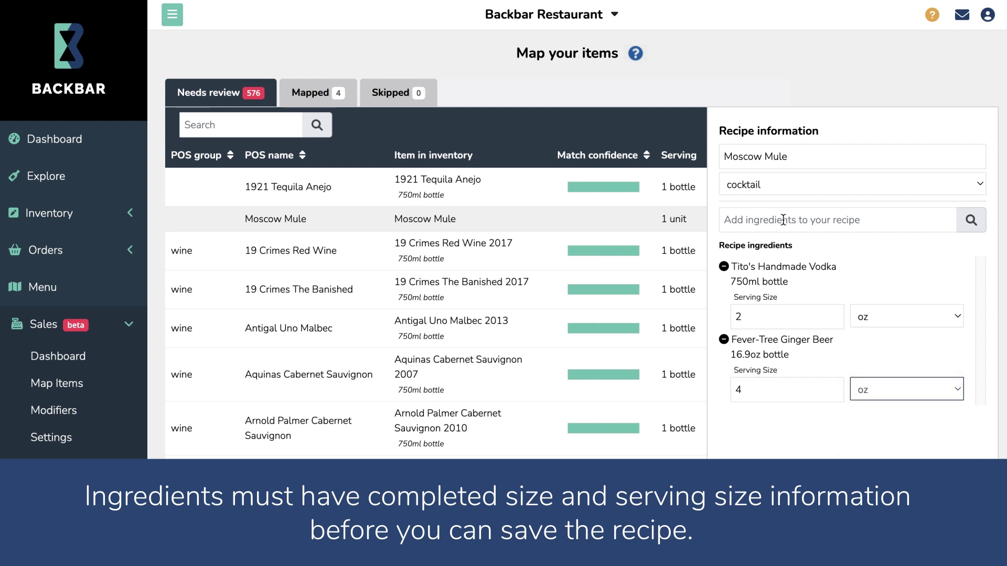
# Add 0.5 oz Rose's Lime Juice, then save the recipe and the Moscow Mule mapping
pyautogui.write("rose's lime")
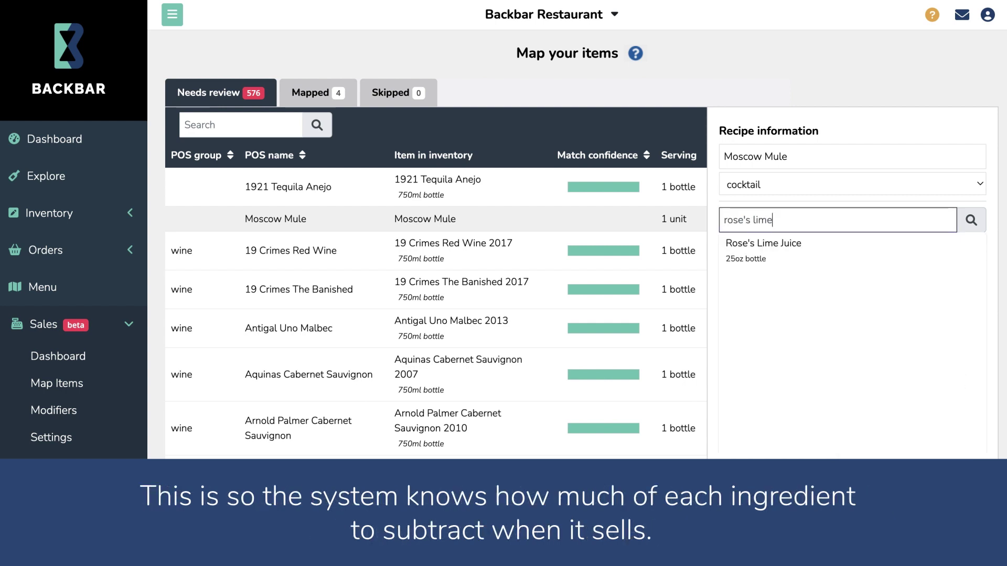
pyautogui.click(761, 249)
pyautogui.scroll(-1, 805, 405)
pyautogui.click(784, 447)
pyautogui.write('.5')
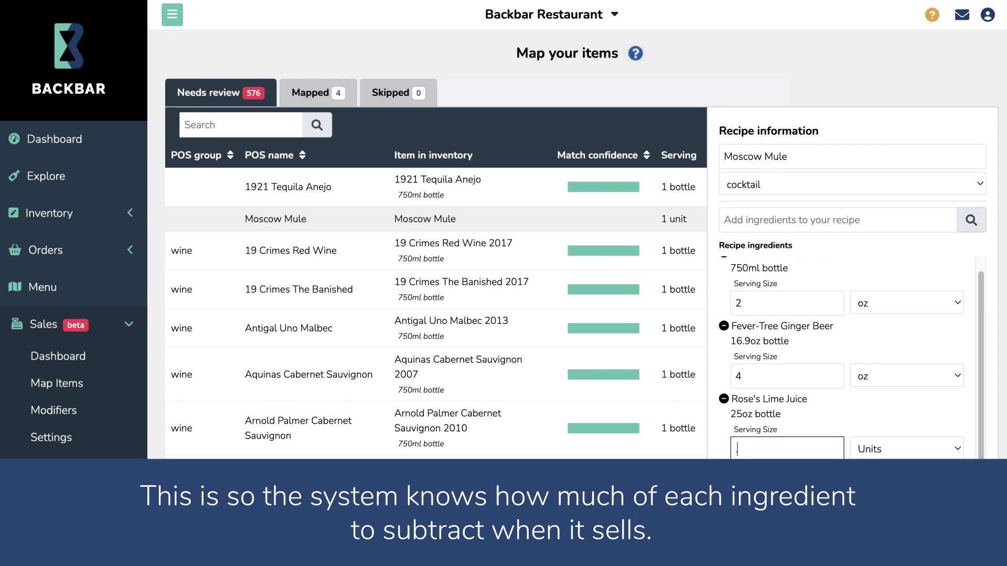
pyautogui.click(869, 449)
pyautogui.click(868, 450)
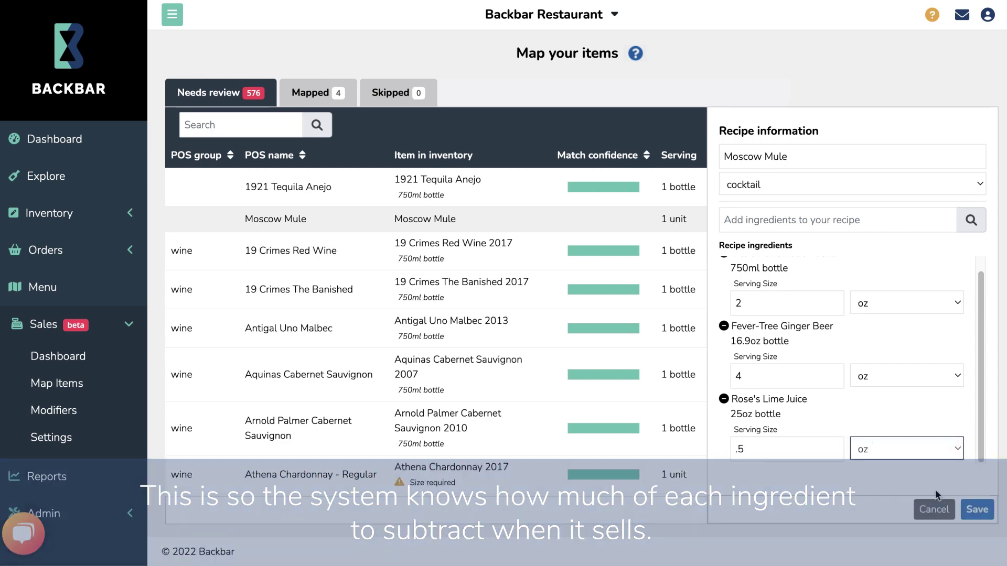
pyautogui.click(971, 510)
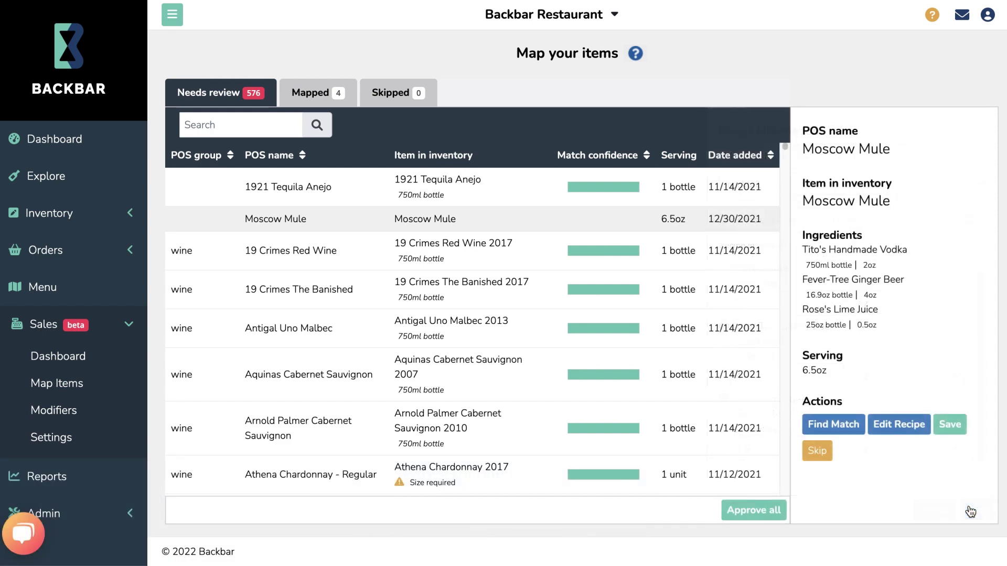
pyautogui.click(947, 427)
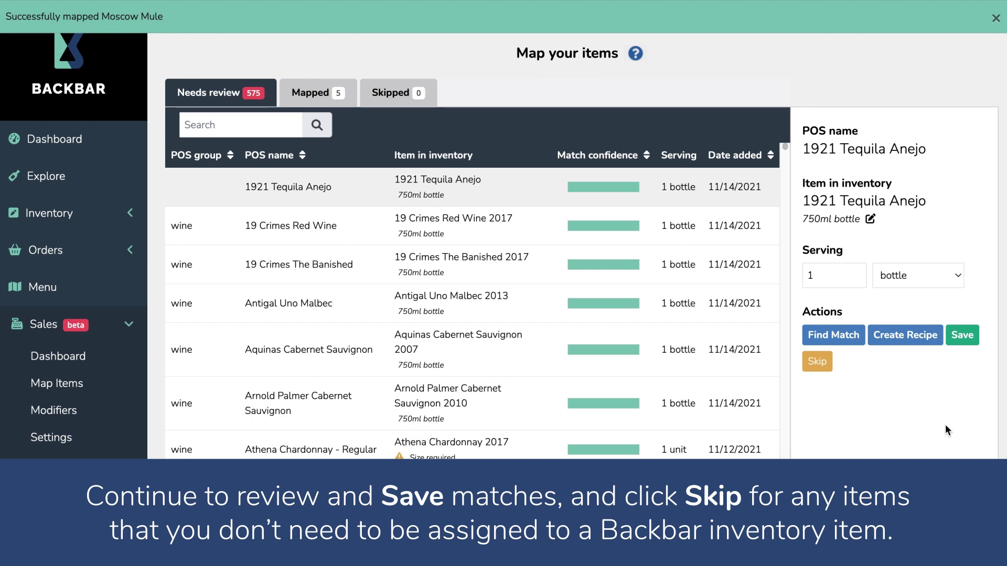
# Skip 1921 Tequila Anejo, save both 19 Crimes wine matches, and approve all remaining matches
pyautogui.click(816, 362)
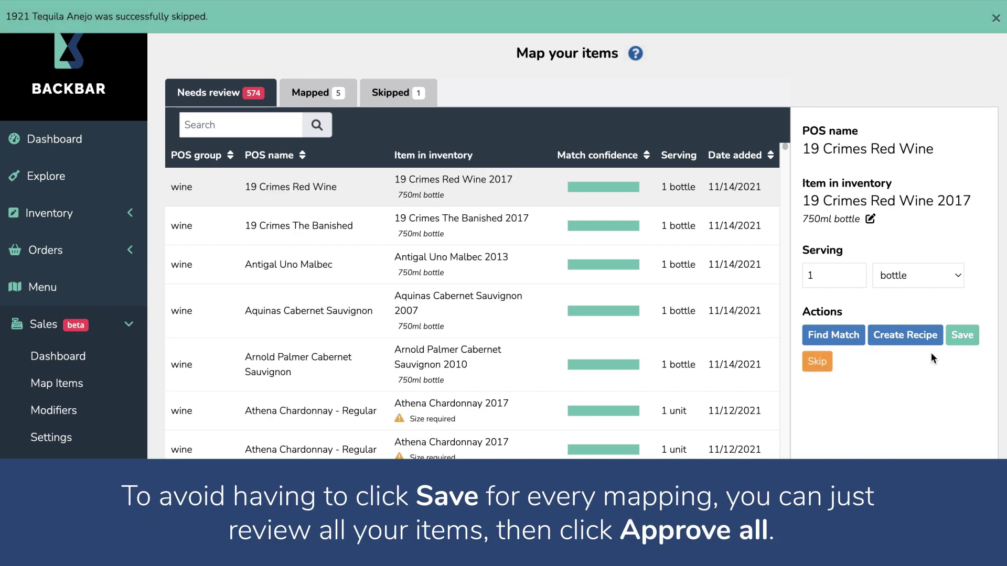
pyautogui.click(971, 336)
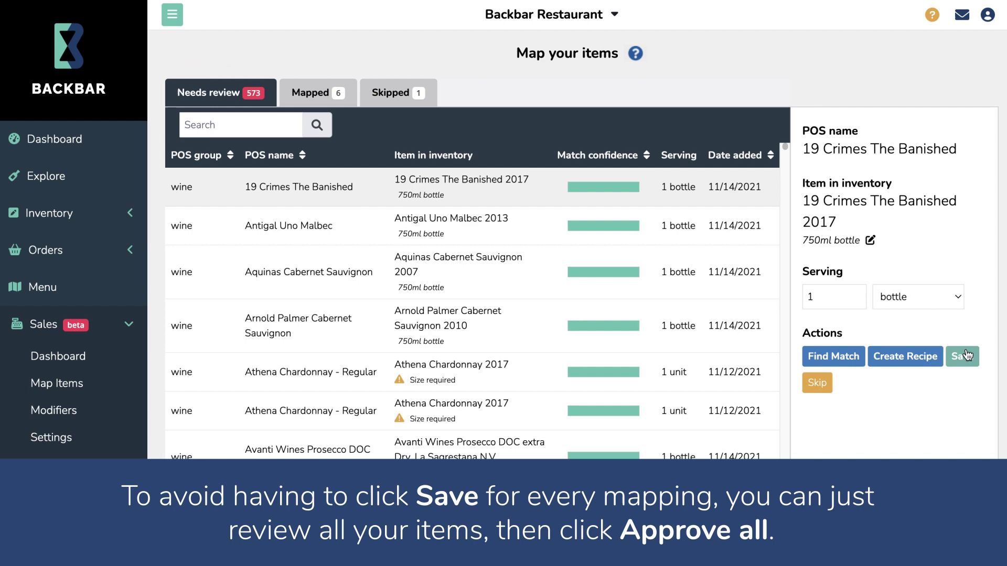
pyautogui.click(966, 356)
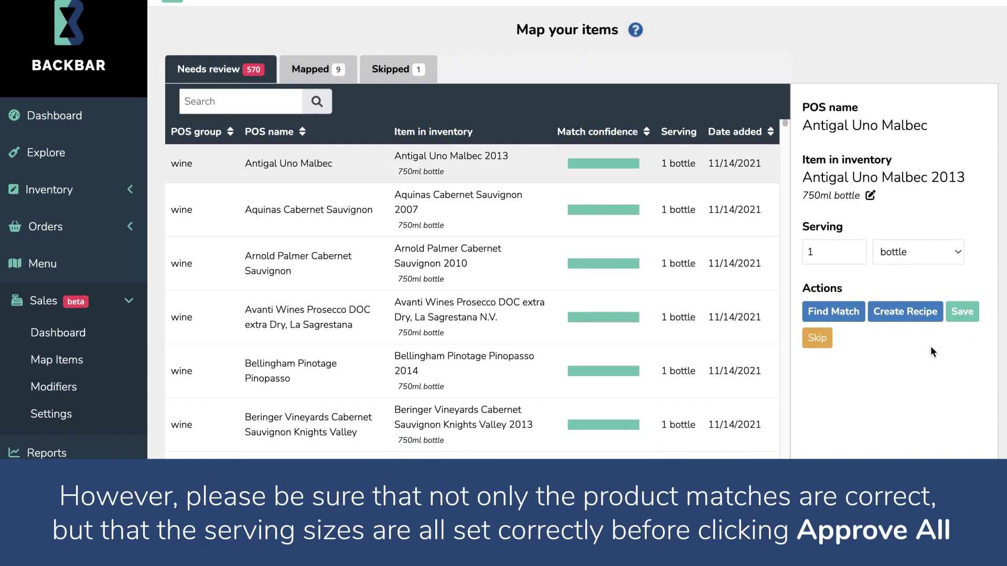
pyautogui.scroll(-2, 930, 345)
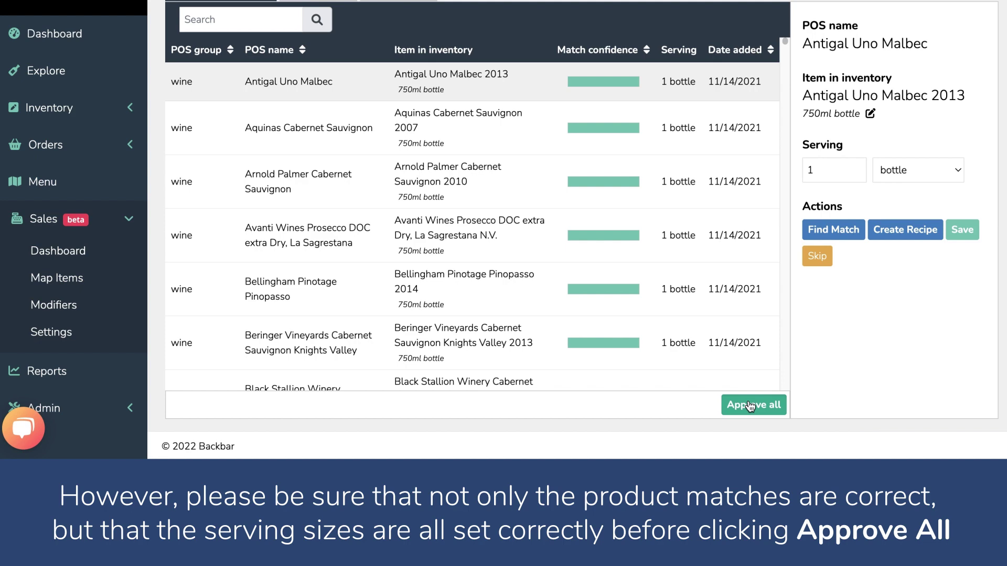
pyautogui.click(749, 404)
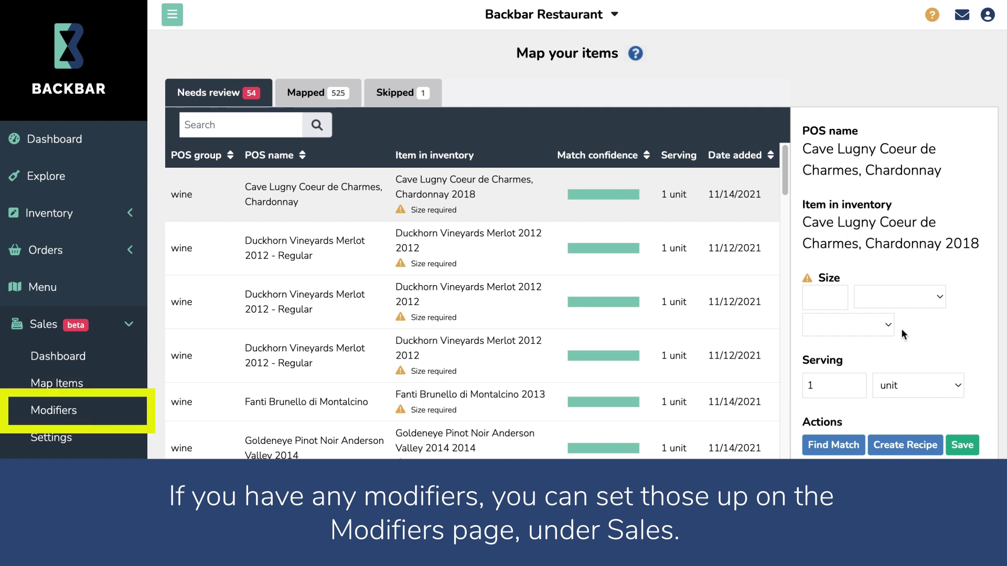
# Under Sales > Modifiers, set the Add: Tonic modifier's action to Add ingredient
pyautogui.click(97, 415)
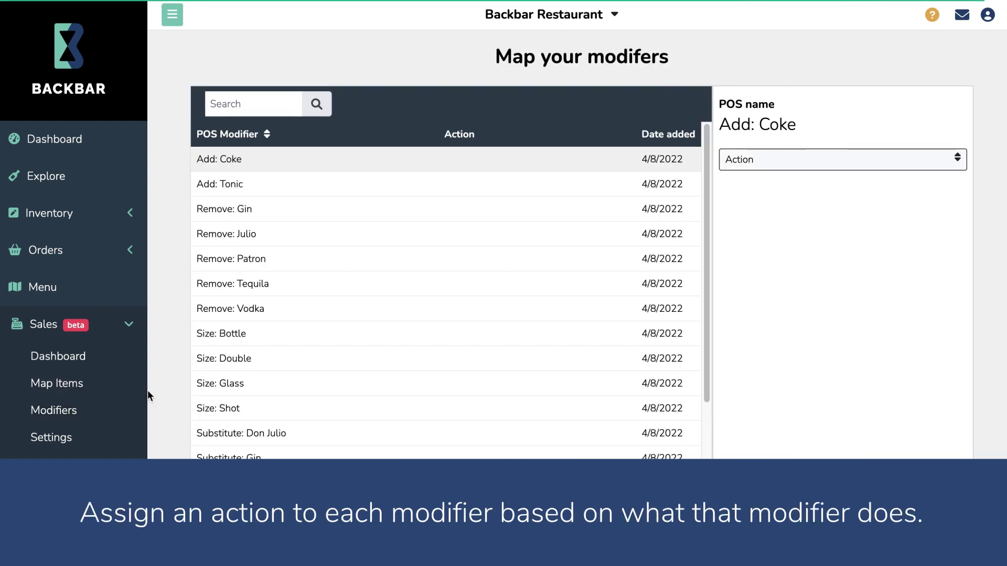
pyautogui.click(286, 190)
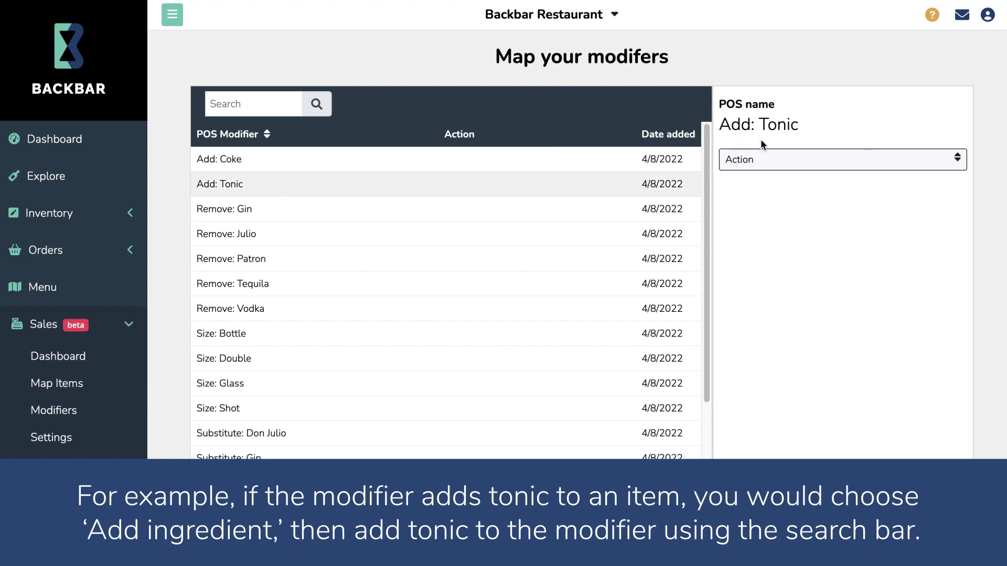
pyautogui.click(779, 156)
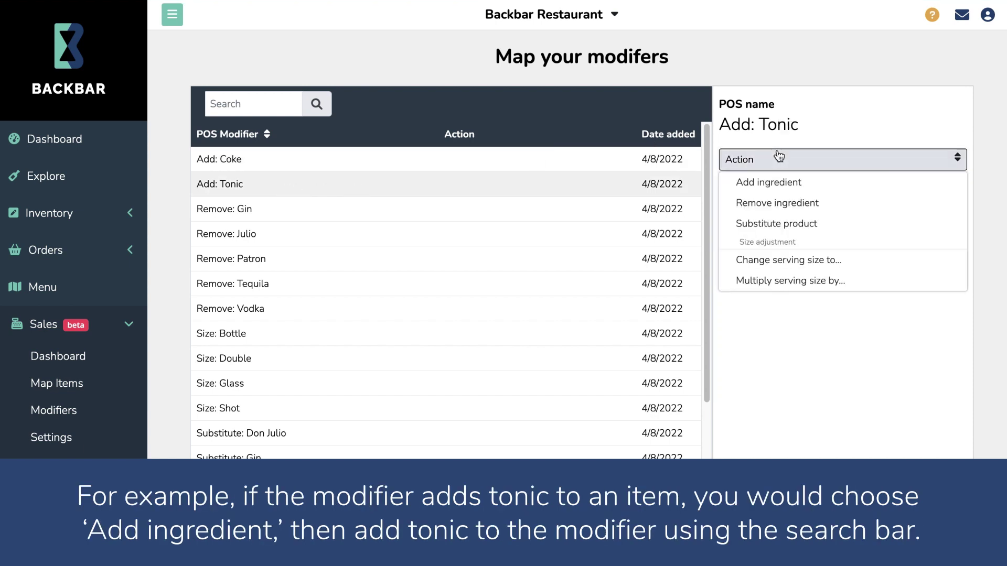
pyautogui.click(770, 183)
# Choose Tonic Water as the added ingredient with a 2 oz serving
pyautogui.click(761, 216)
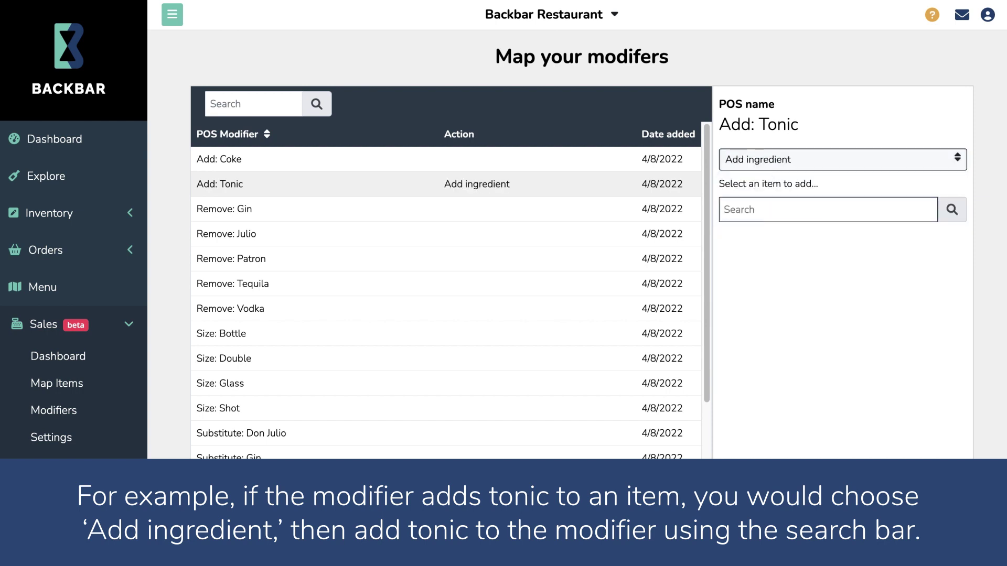
pyautogui.write('tonic')
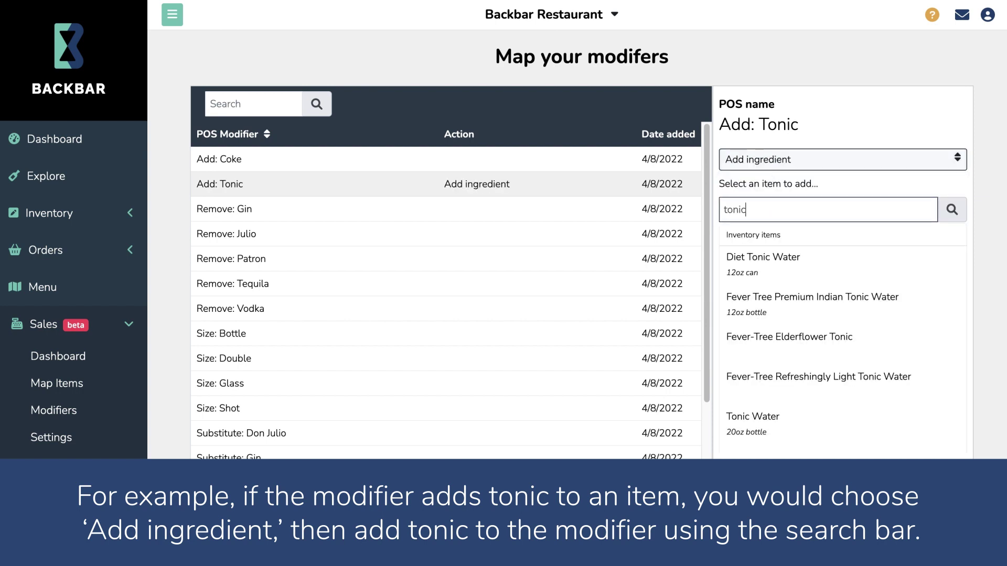
pyautogui.click(760, 417)
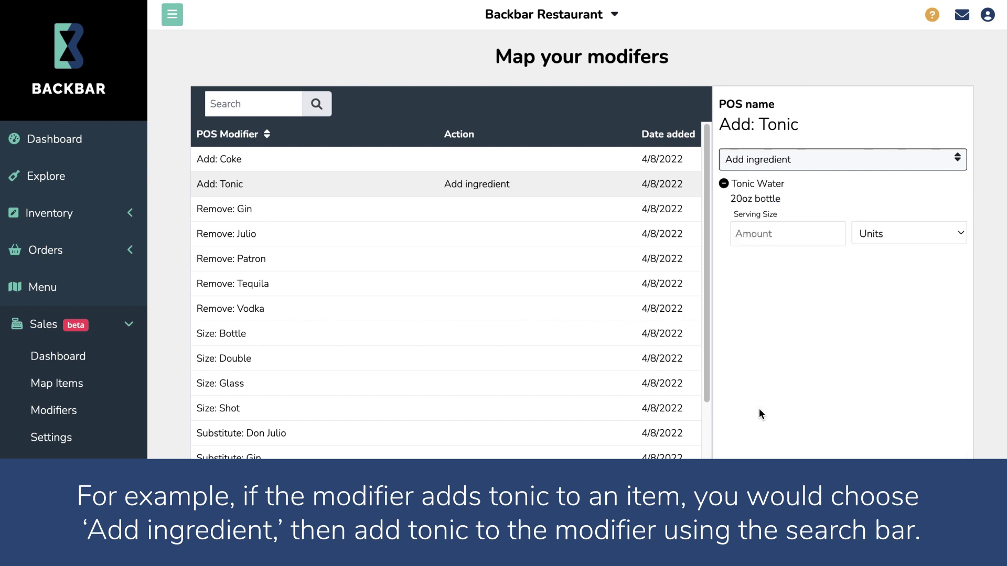
pyautogui.click(764, 235)
pyautogui.write('2')
pyautogui.click(865, 233)
pyautogui.click(870, 436)
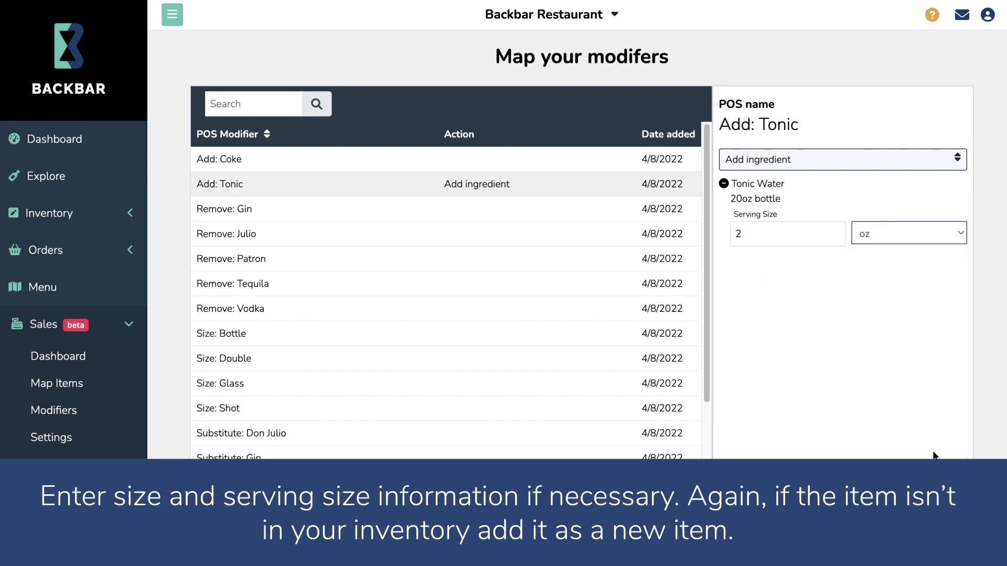